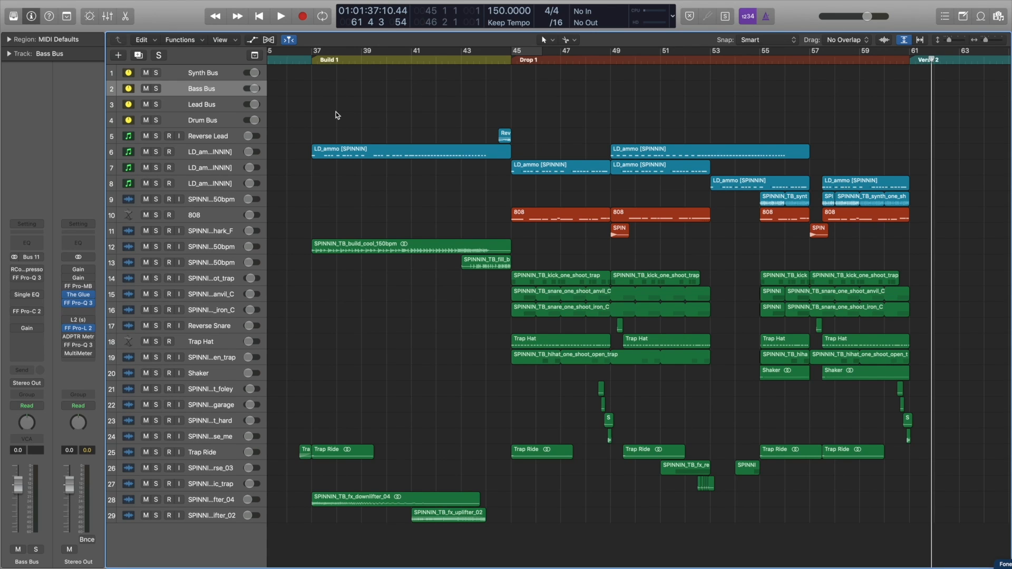
Solo the LD_ammo lead on track 7 and play it from the start of Drop 1 at bar 45 with its notes shown.
click(509, 64)
click(156, 168)
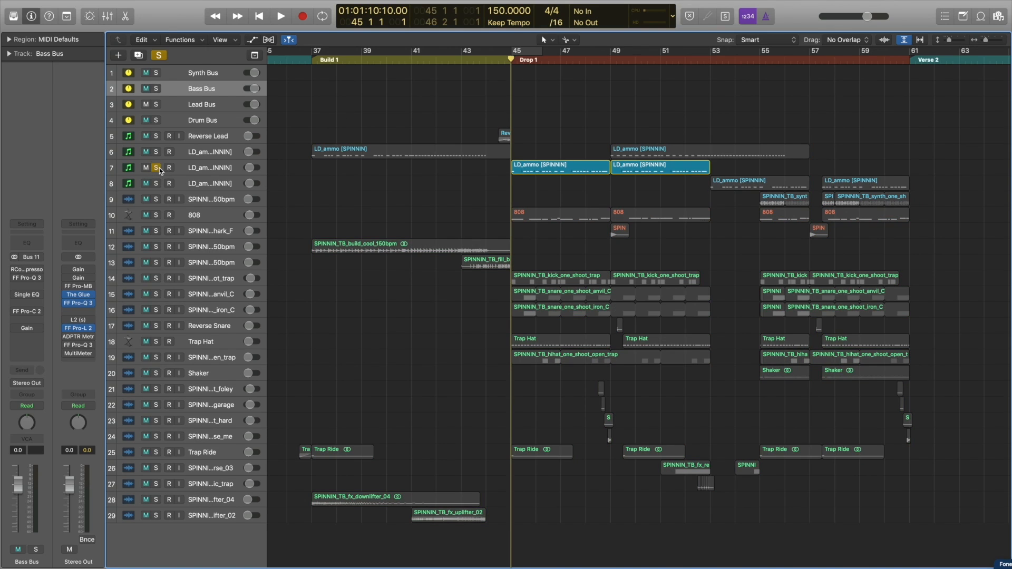
key(space)
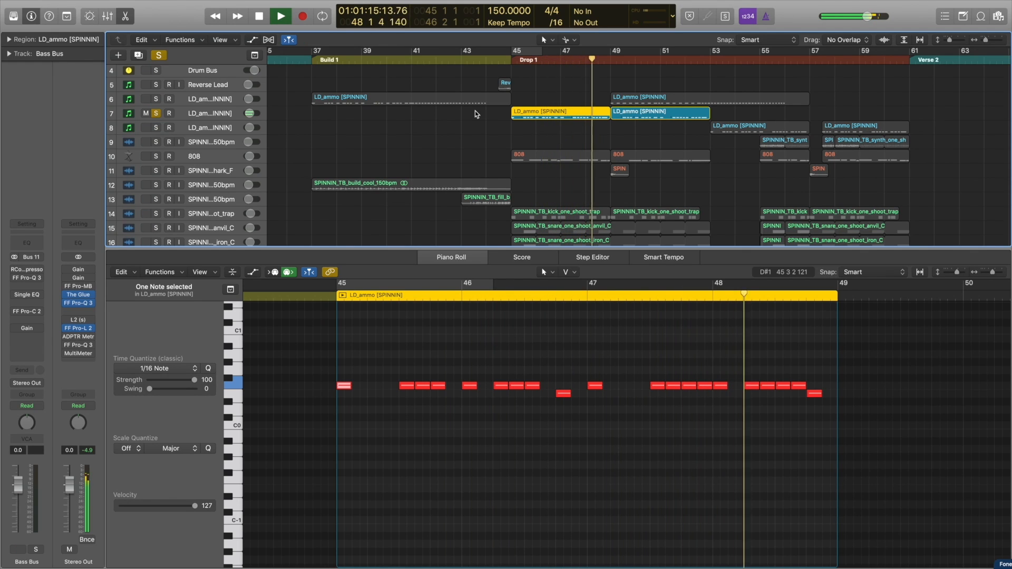
key(space)
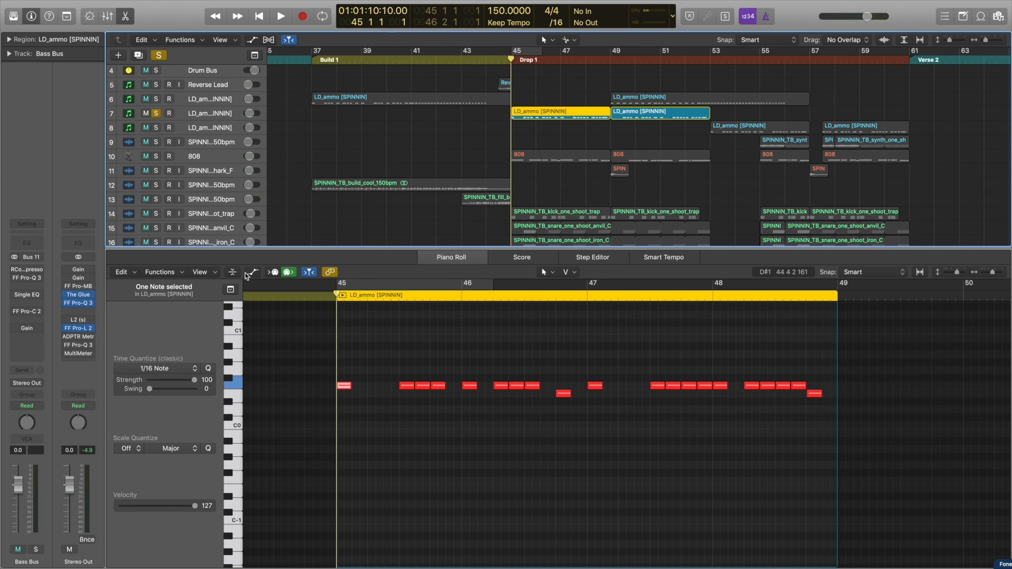
Show the lead region's pitch bend automation below its notes and examine the Env 1 decay in Serum during playback.
click(250, 273)
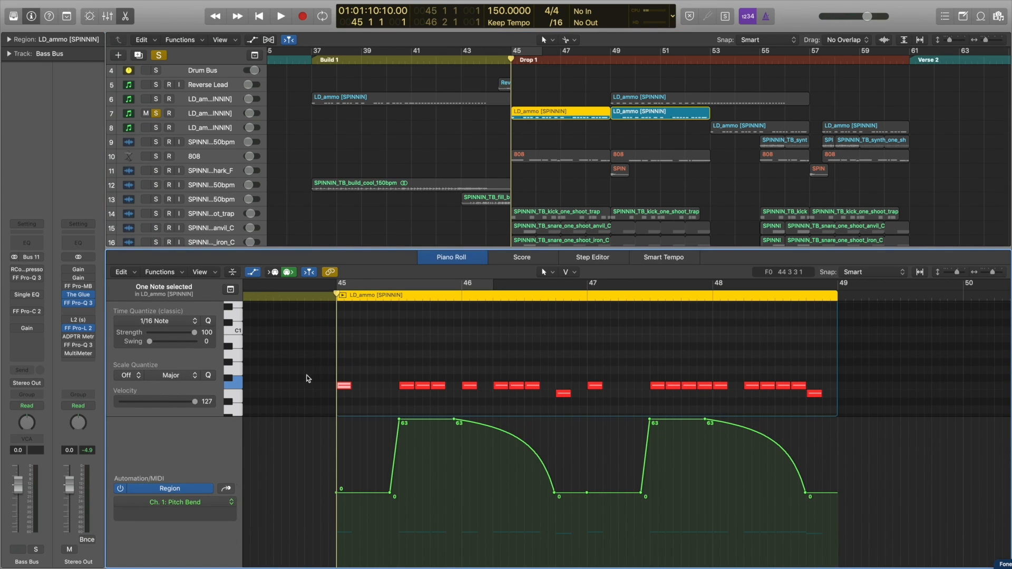
scroll(375, 353, down, 2)
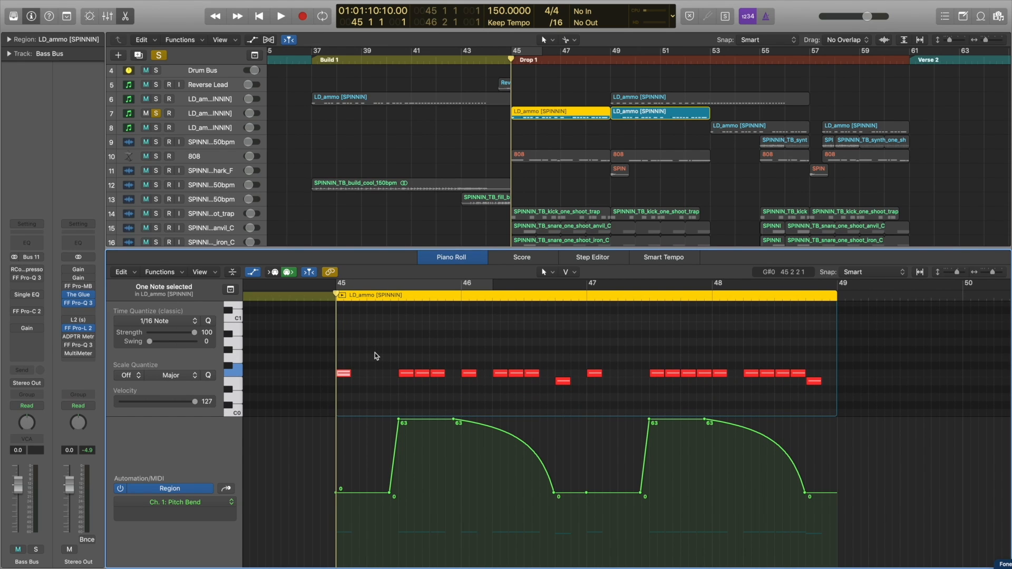
key(space)
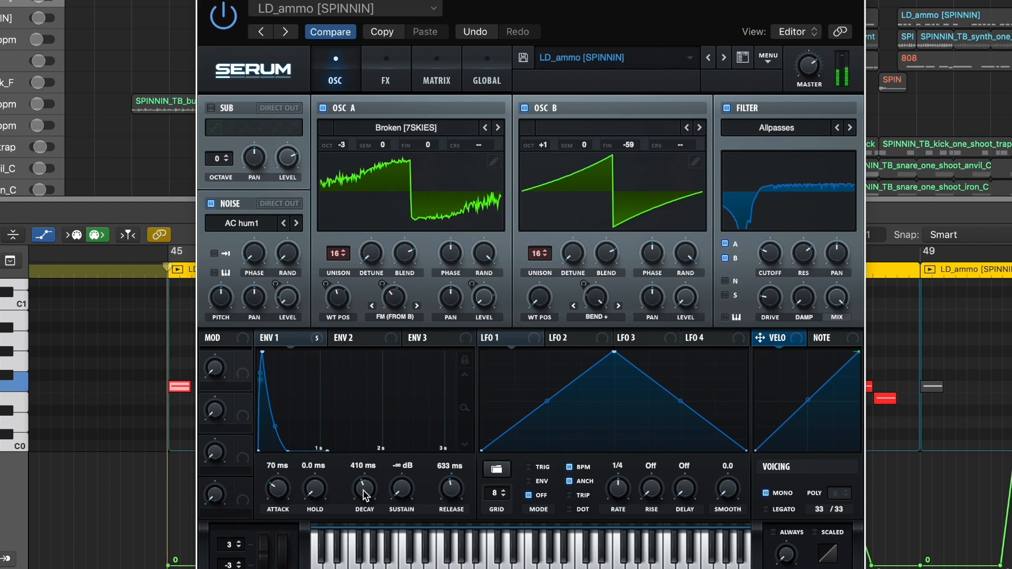
mouse_move(363, 486)
mouse_down()
mouse_move(356, 470)
mouse_move(361, 492)
mouse_up()
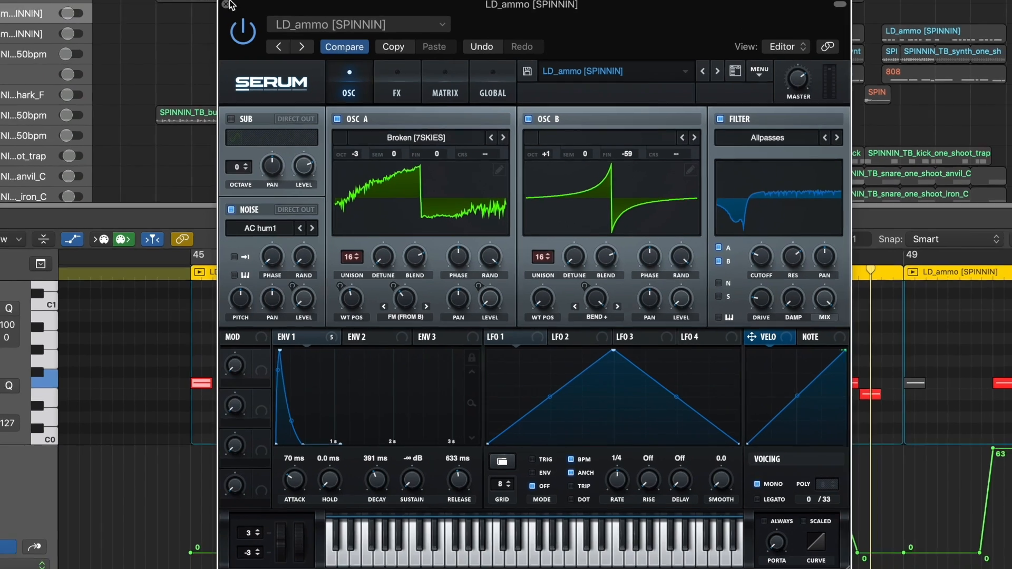
click(228, 5)
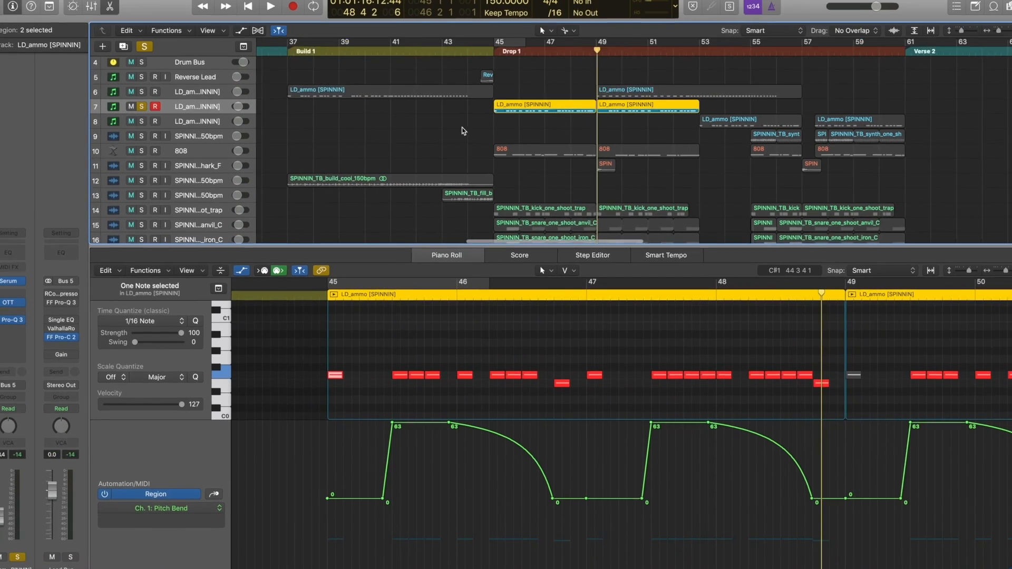
Solo the LD_ammo lead on track 8 and audition its first region from about bar 53 with its notes shown.
scroll(468, 116, right, 8)
click(484, 58)
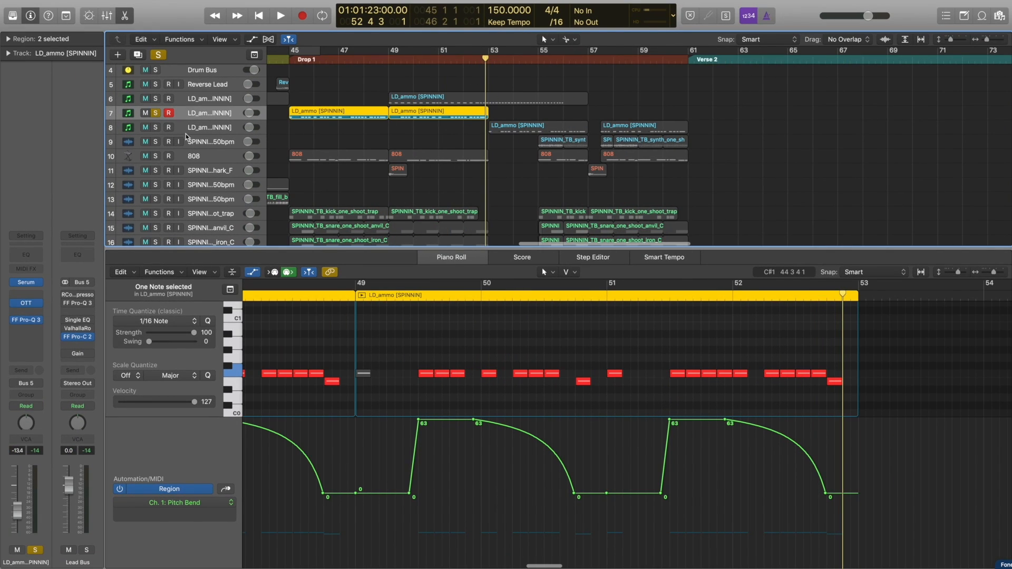
click(158, 129)
click(220, 129)
click(398, 127)
key(space)
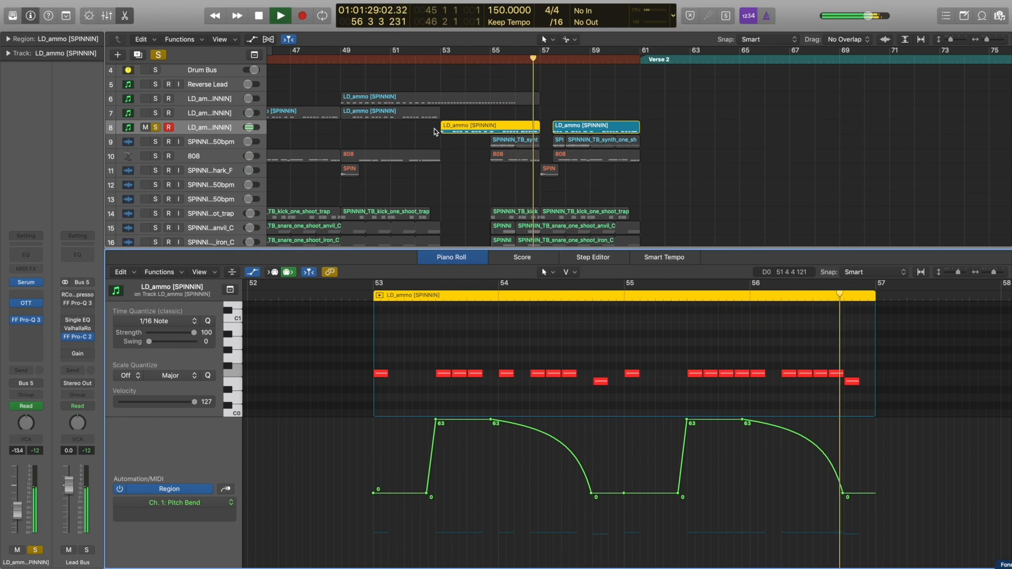
key(space)
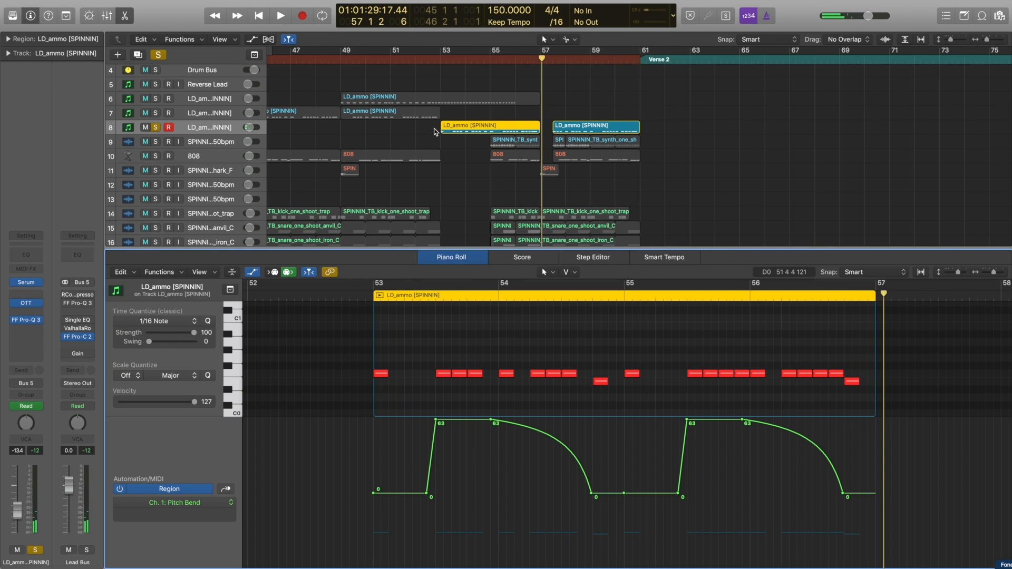
key(p)
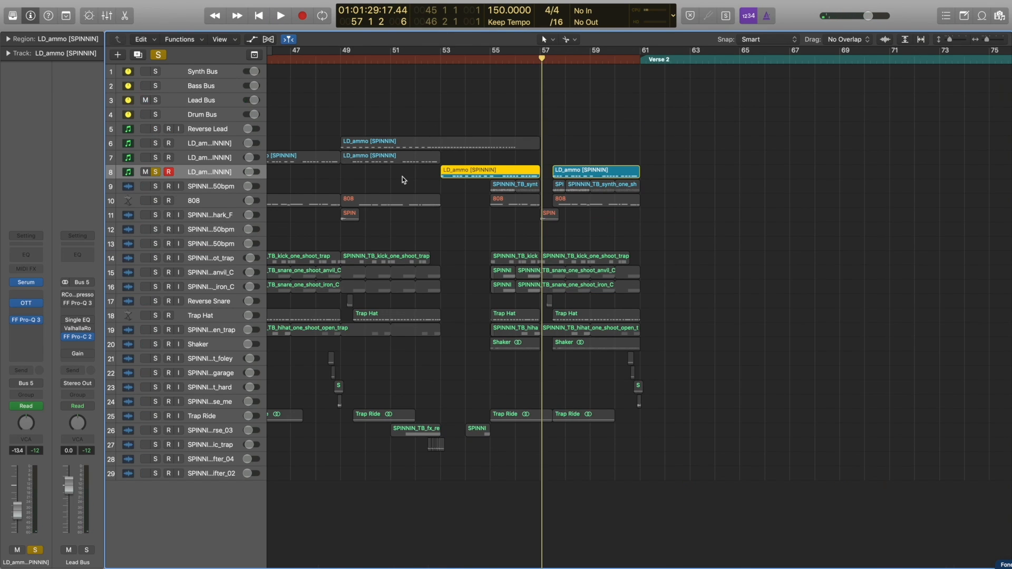
Show track 8's Env1 Dec automation and examine how it moves the Env 1 decay in Serum.
key(a)
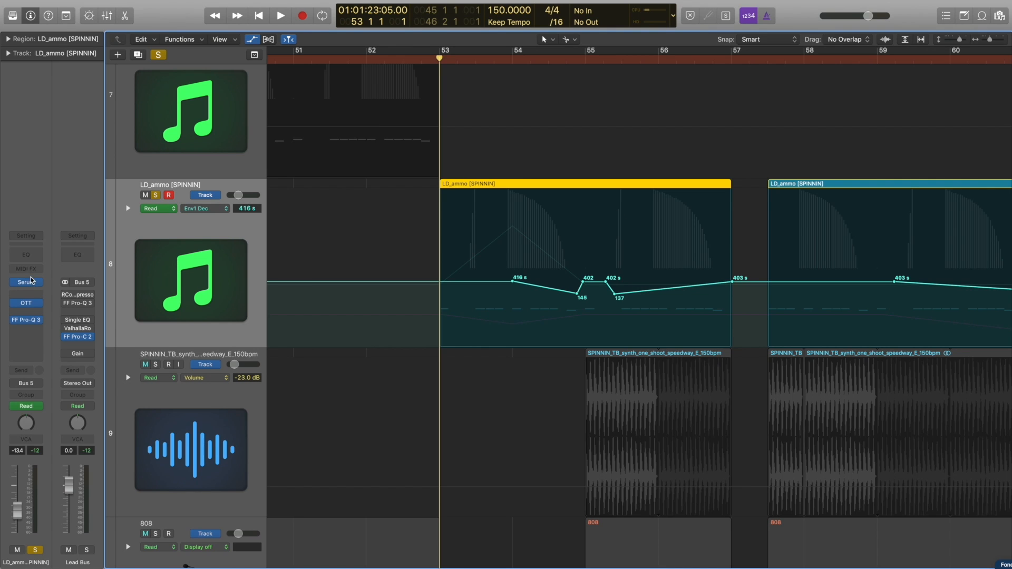
key(v)
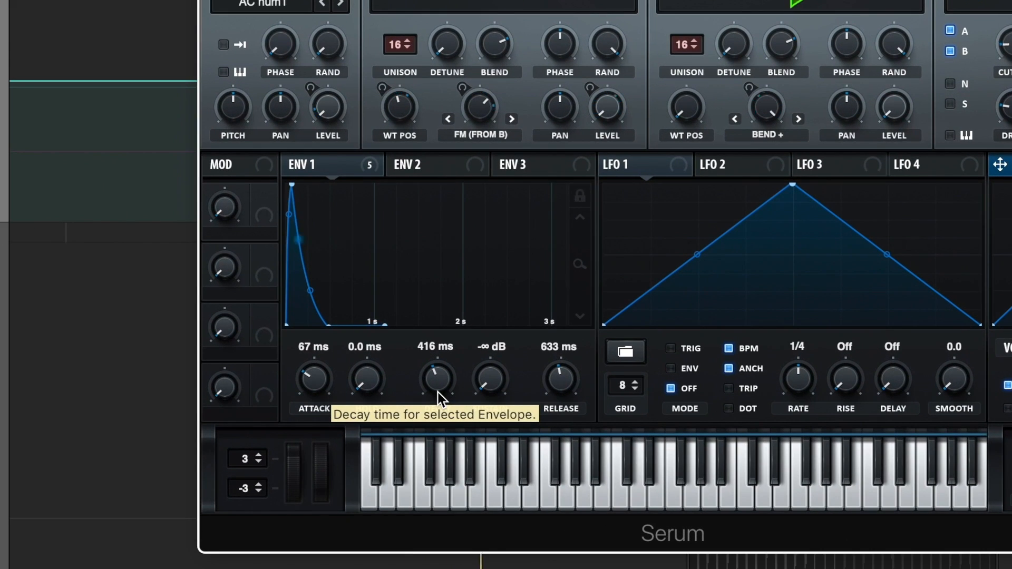
scroll(438, 393, down, 10)
scroll(438, 392, up, 10)
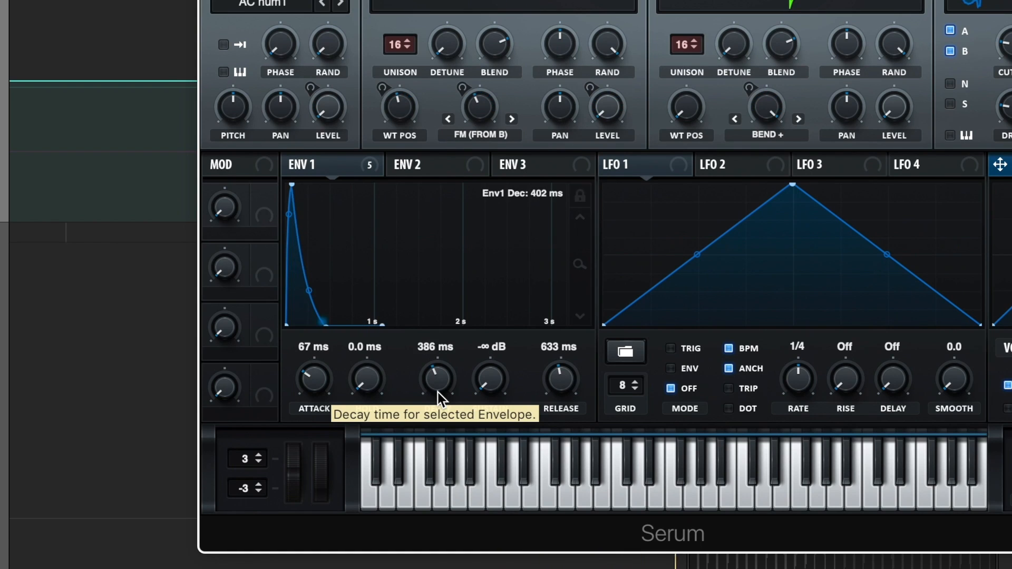
scroll(438, 392, down, 10)
scroll(437, 392, up, 10)
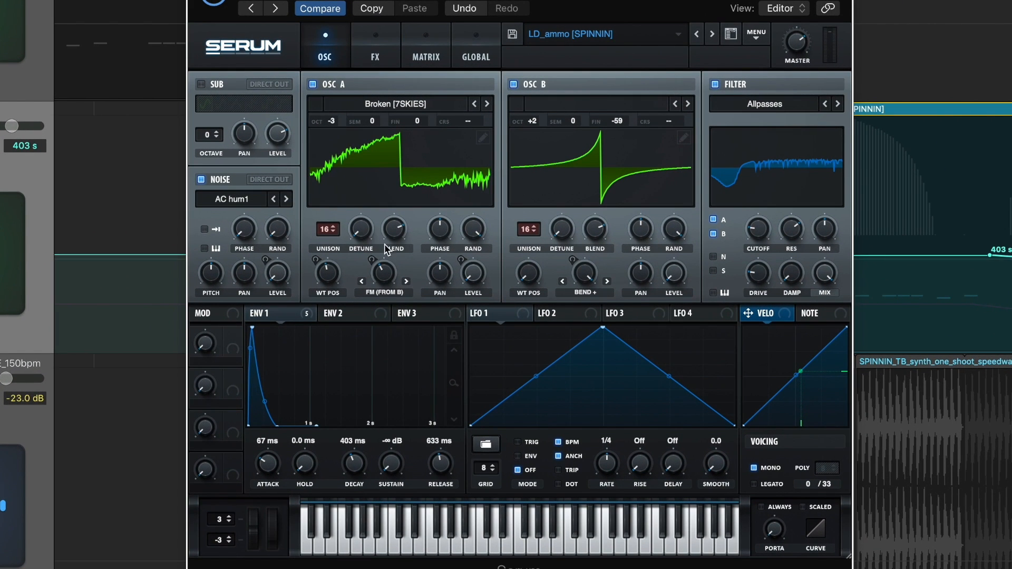
Play the track 8 lead while examining the FM (From B) amount and the filter cutoff in Serum.
key(space)
mouse_move(375, 276)
mouse_down()
mouse_move(364, 208)
mouse_move(362, 264)
mouse_up()
mouse_move(756, 237)
mouse_down()
mouse_move(755, 190)
mouse_move(770, 264)
mouse_move(763, 236)
mouse_up()
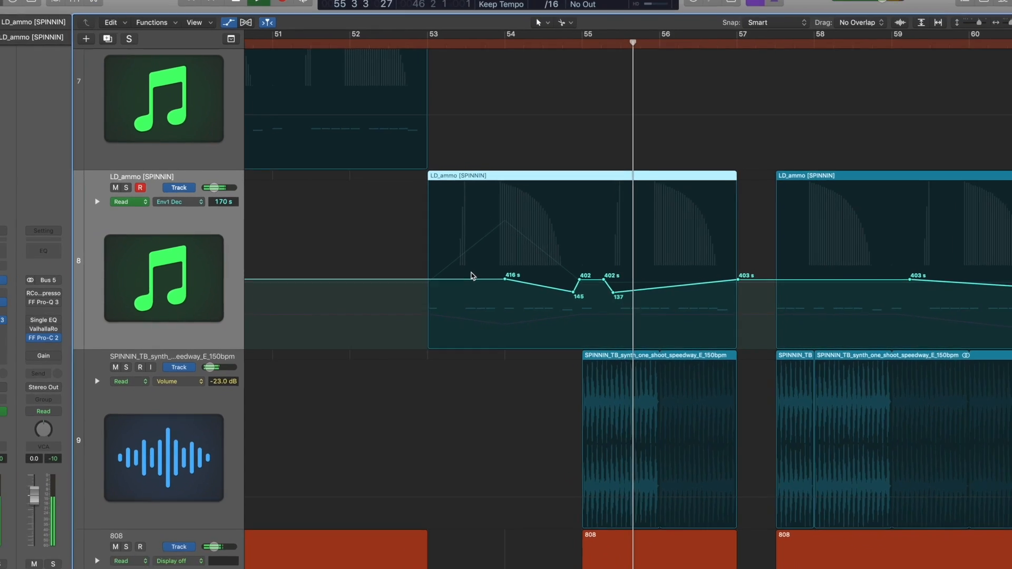
Hide the track automation, return to the full arrangement overview and stop playback.
key(a)
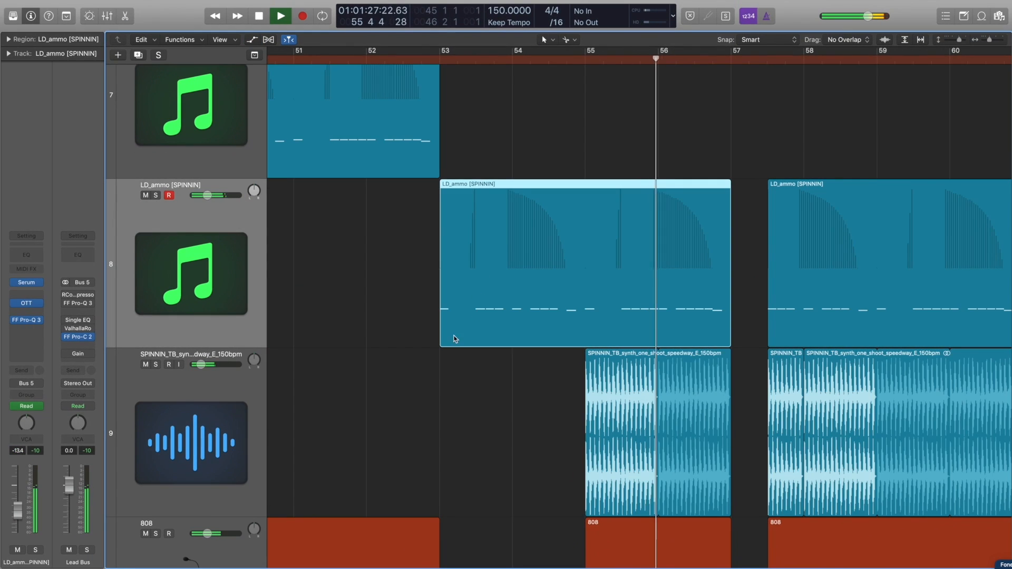
key(z)
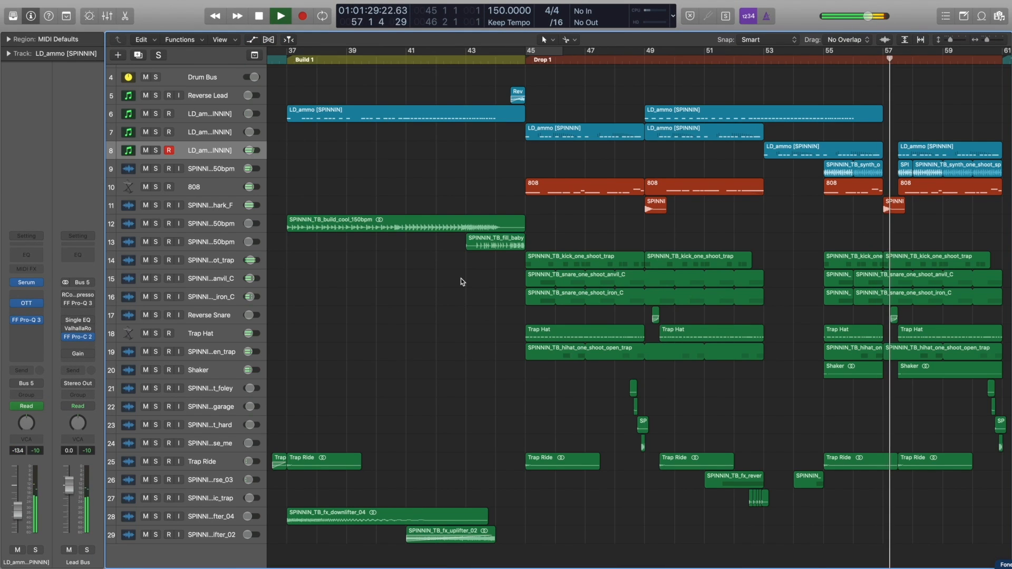
key(space)
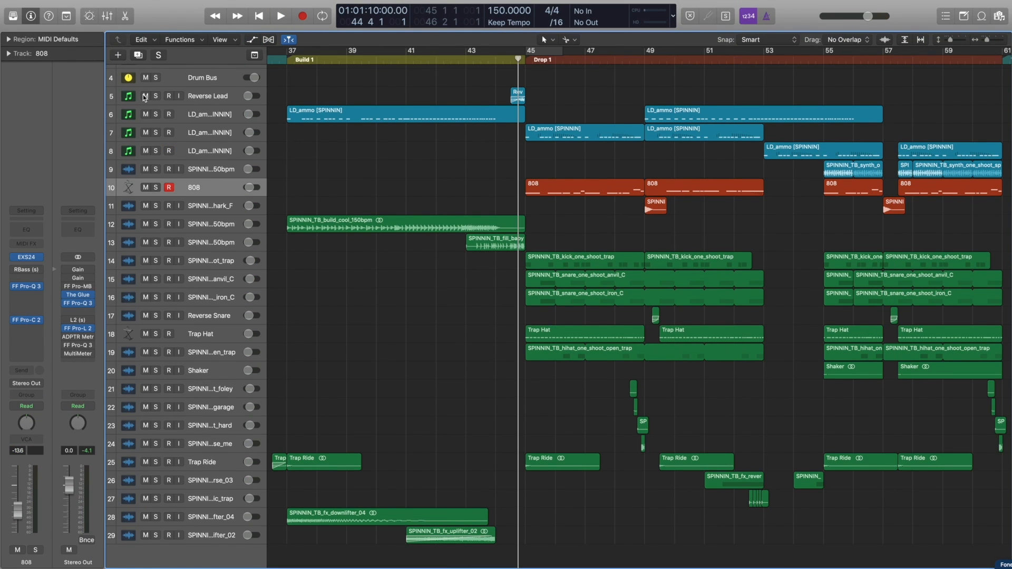
Mute the Reverse Lead and the three LD_ammo tracks, and audition the first 808 region of Drop 1 with its notes shown.
drag(144, 98, 145, 150)
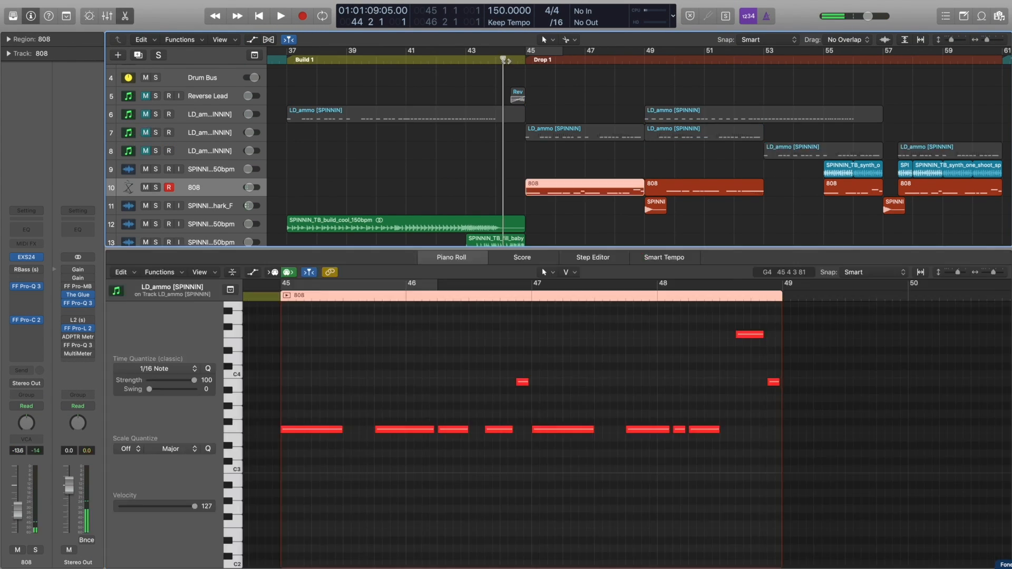
key(space)
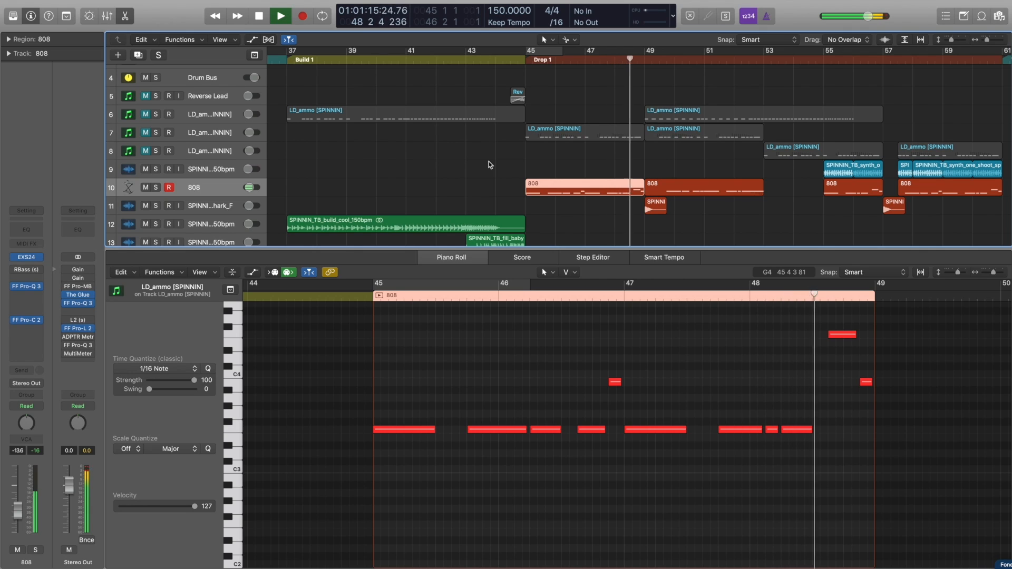
key(space)
key(e)
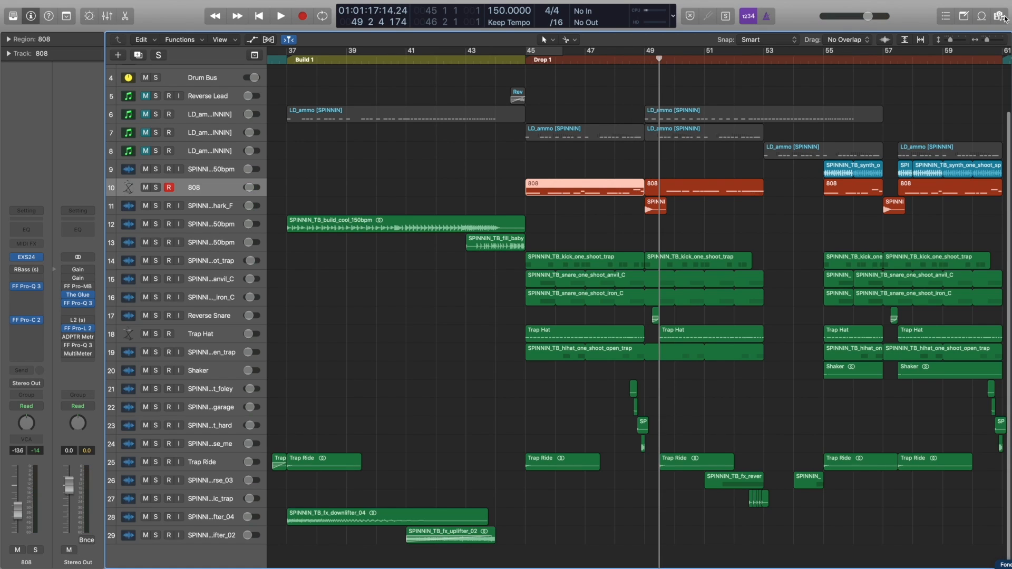
Preview SPINNIN_TB_808_one_shoot_omg_B.wav from the 808 one-shot folder and place it on a new track at about bar 45.
click(1000, 20)
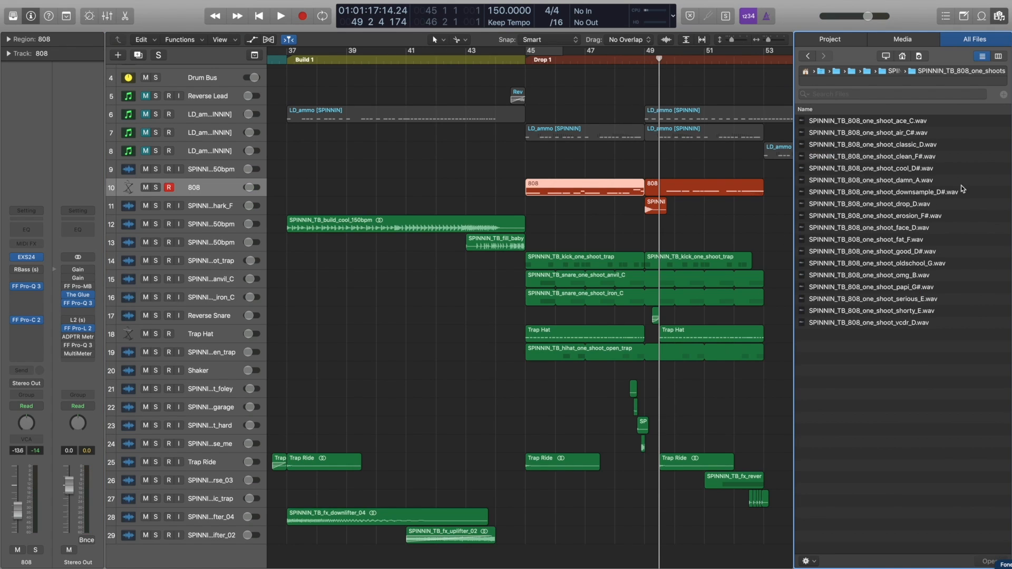
click(861, 276)
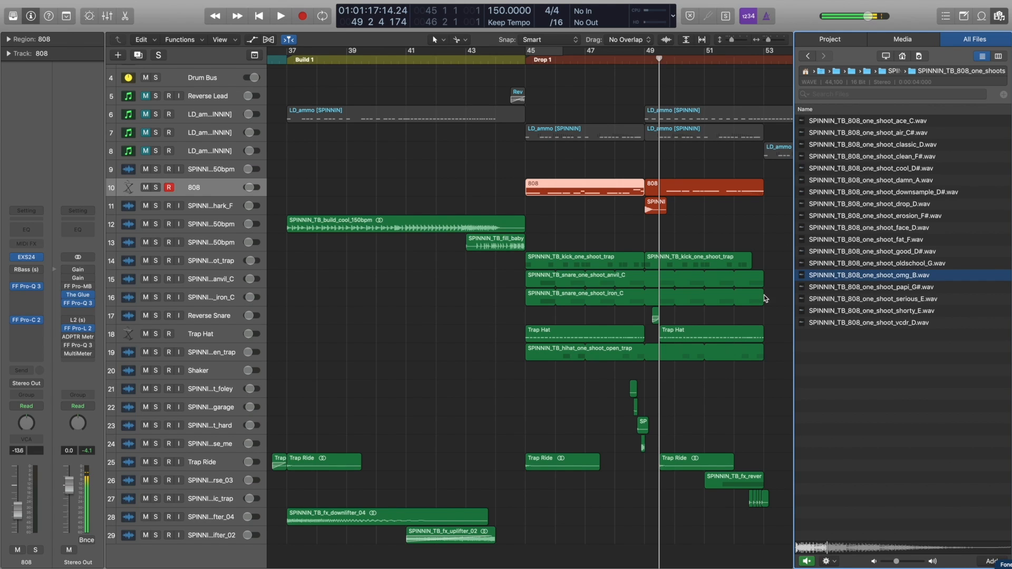
drag(861, 275, 533, 550)
drag(501, 337, 533, 551)
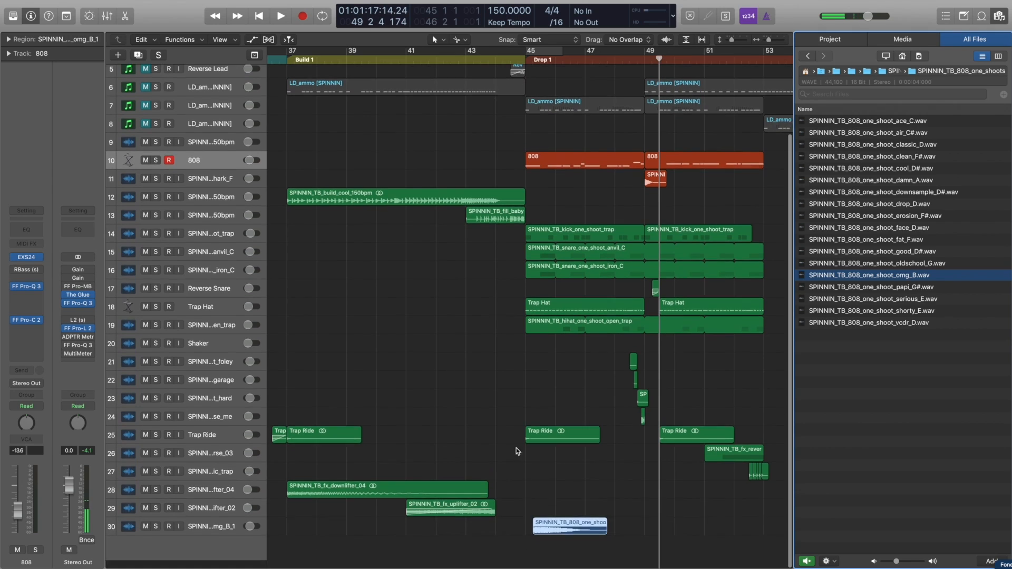
Convert the omg_B audio region to a new sampler track and open its instrument in the EXS24 Instrument Editor.
key(ctrl+e)
key(Return)
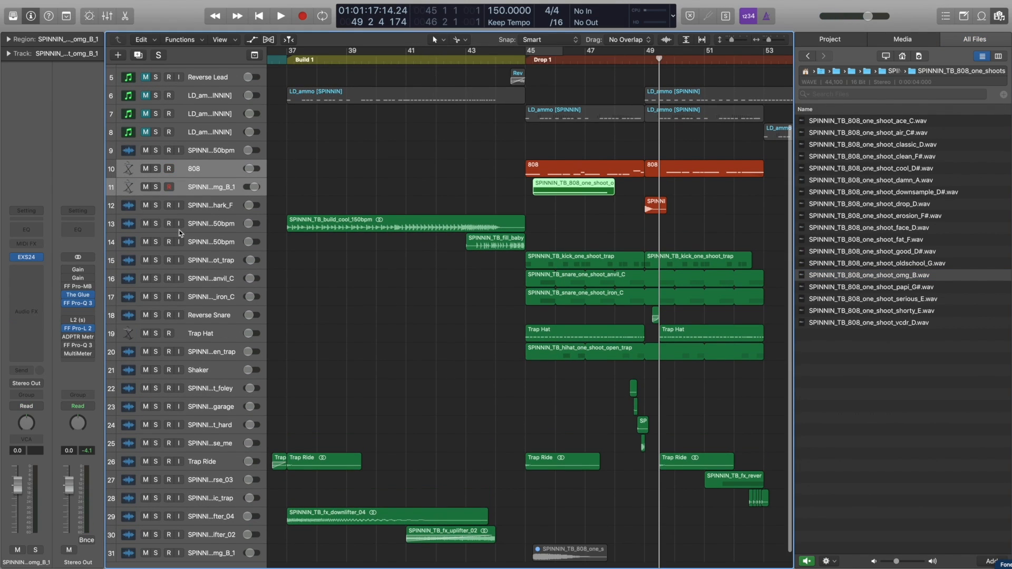
click(207, 188)
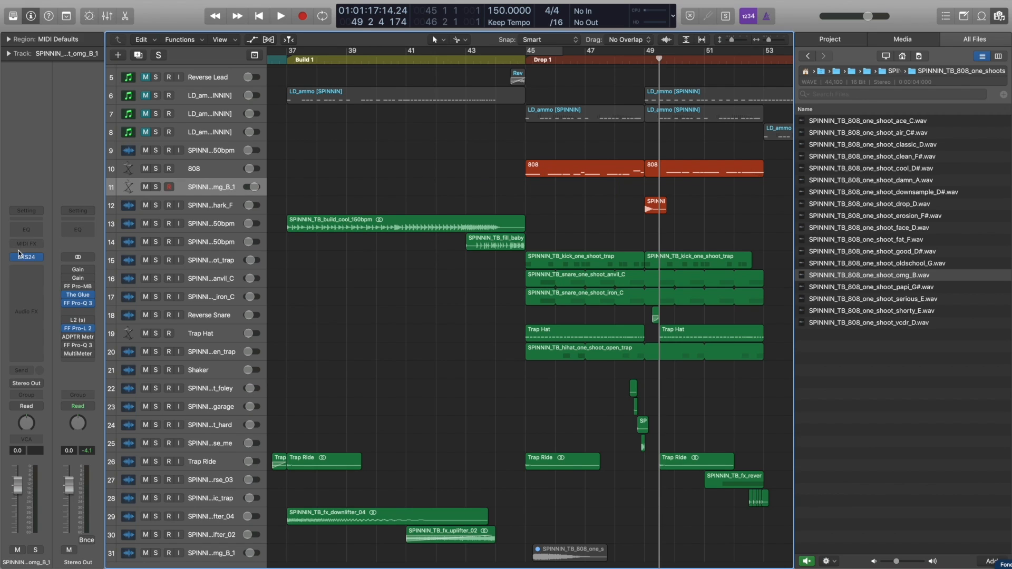
click(27, 257)
click(315, 65)
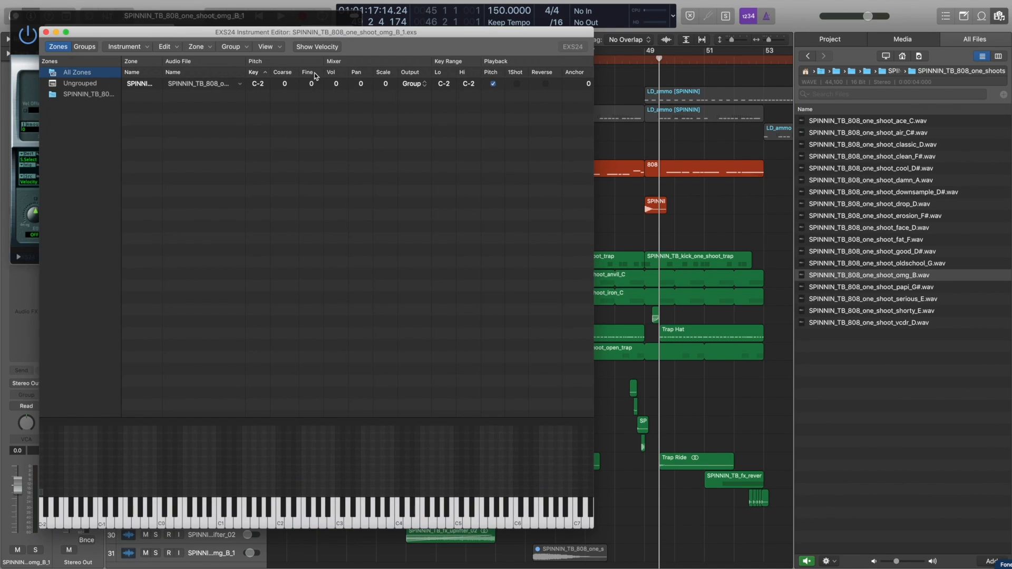
Set the sample zone's root key to C3 with a higher upper key limit, and delete the omg_B sampler track.
double_click(258, 83)
text(C3)
key(Return)
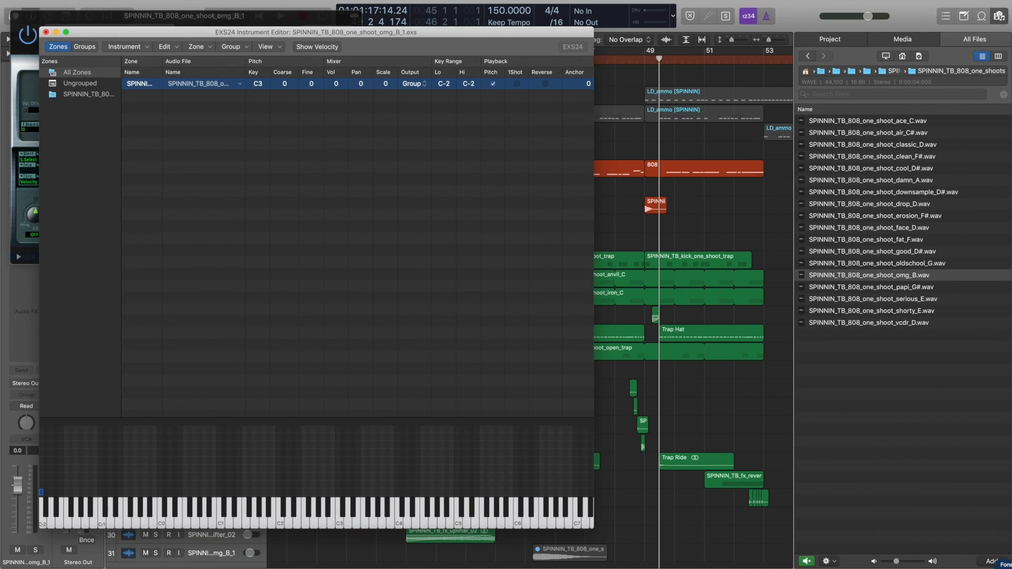
drag(475, 83, 445, 1)
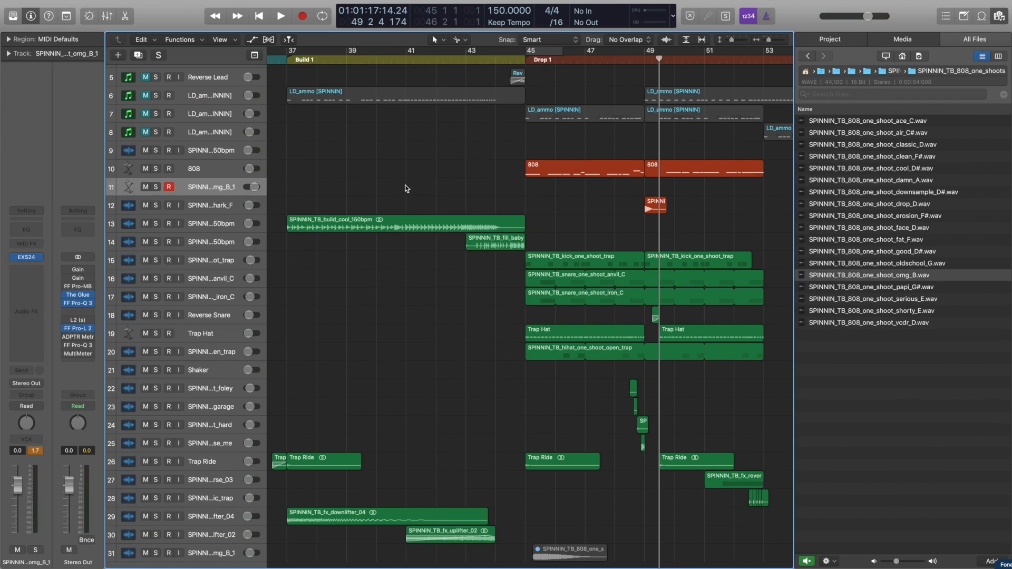
key(super+BackSpace)
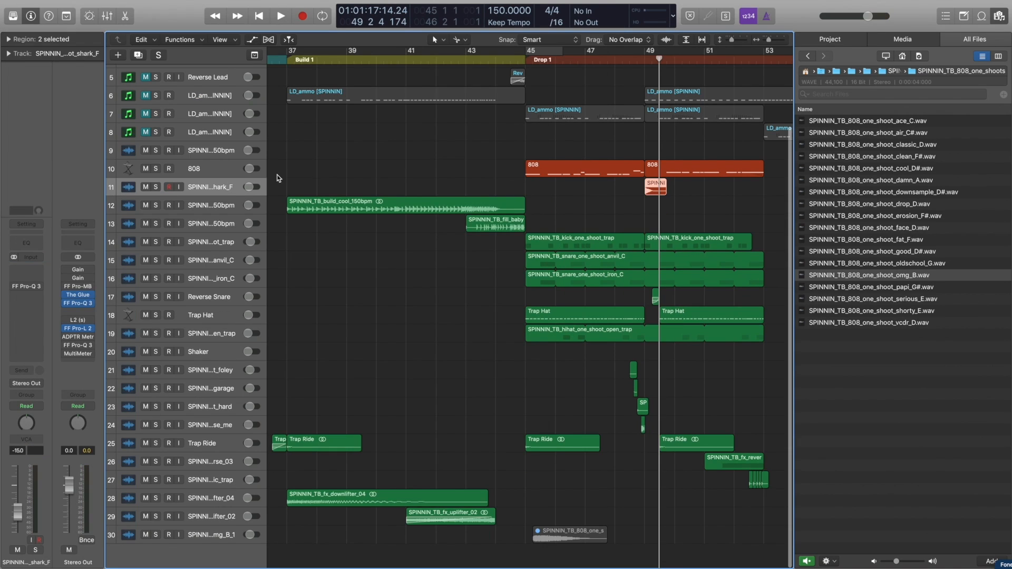
Open the first 808 region's notes and play the Drop 1 bass pattern with the leads muted.
click(228, 170)
double_click(536, 173)
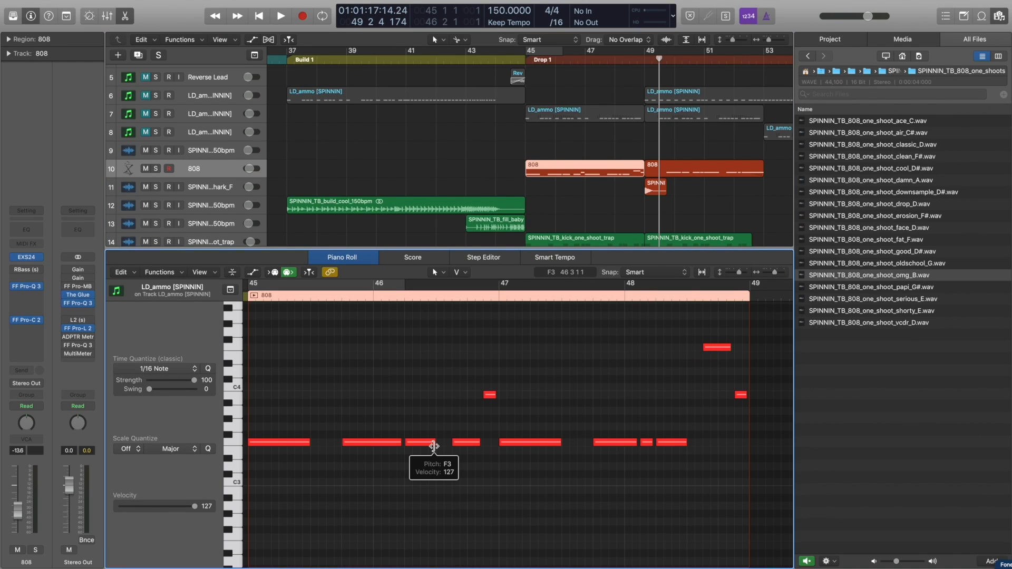
click(449, 296)
key(space)
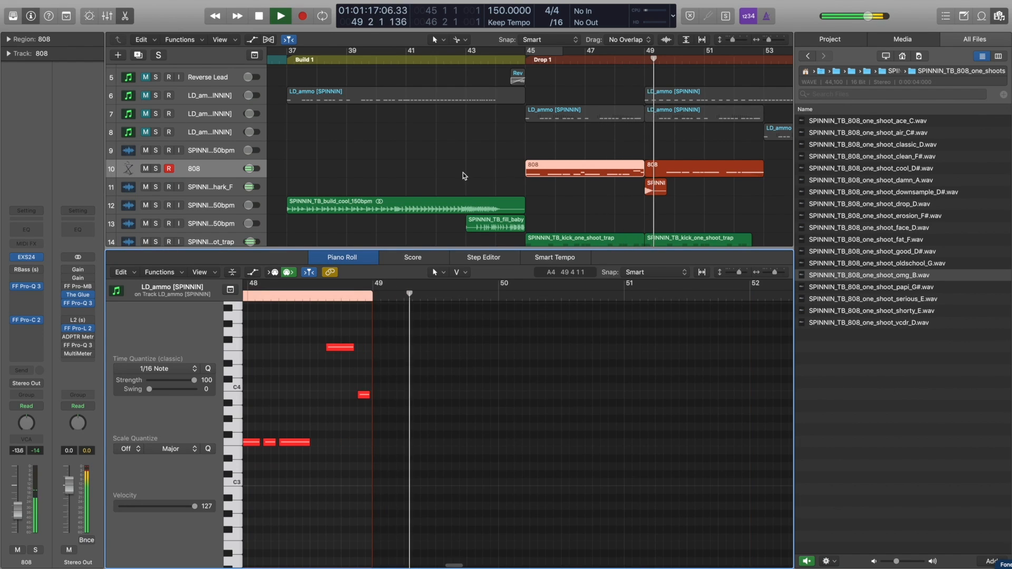
key(space)
key(e)
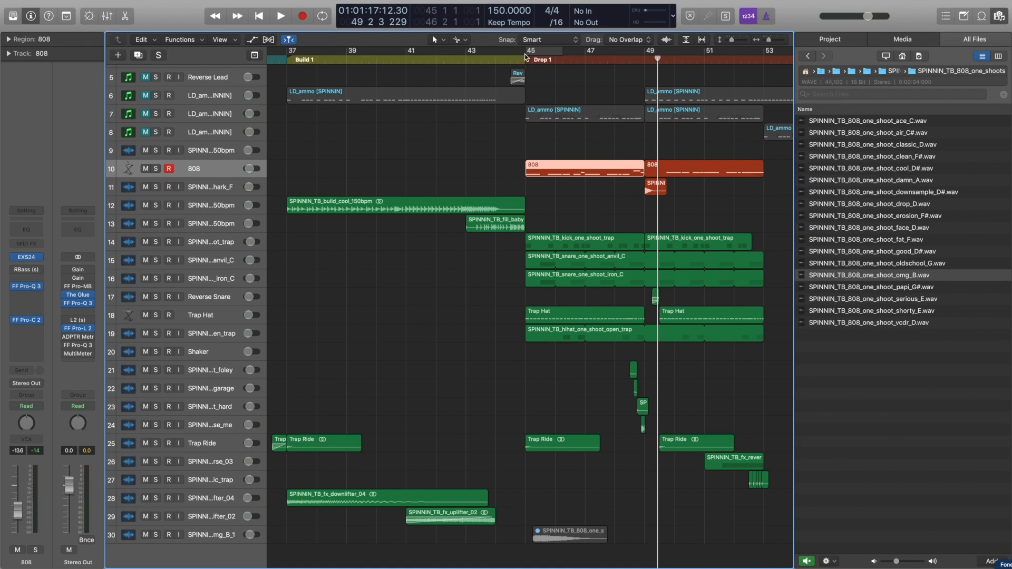
Set the cycle range to bars 45 to 49 and solo the trap kick and 808 tracks.
drag(526, 57, 642, 105)
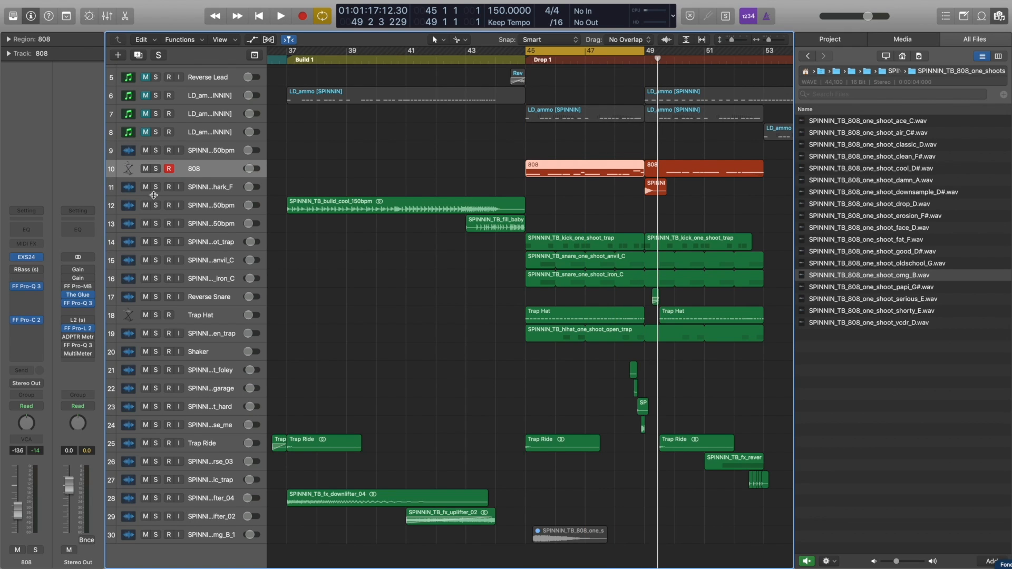
click(156, 243)
click(156, 169)
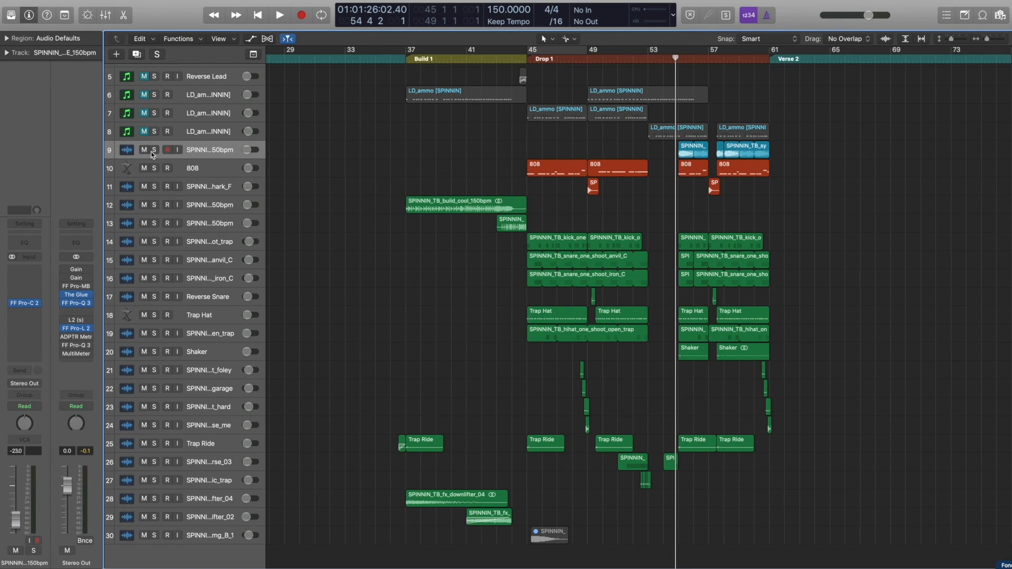
Solo the speedway_E synth loop track and play its region starting at bar 55.
click(153, 154)
key(space)
key(super+Right)
key(super+Right)
key(super+Right)
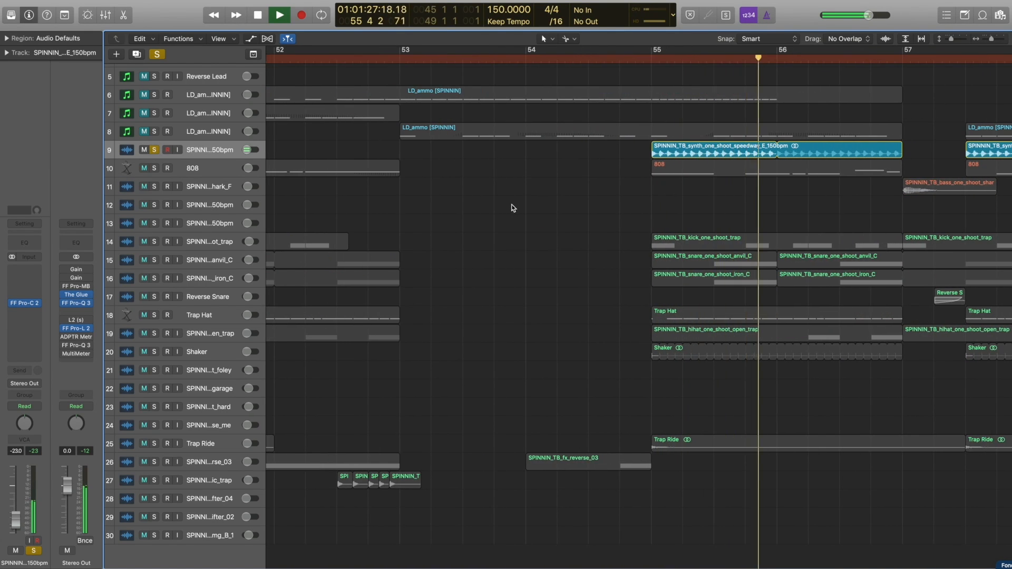
key(space)
Unsolo the speedway_E synth loop and play the second half of the drop from about bar 54 with the other tracks.
click(440, 59)
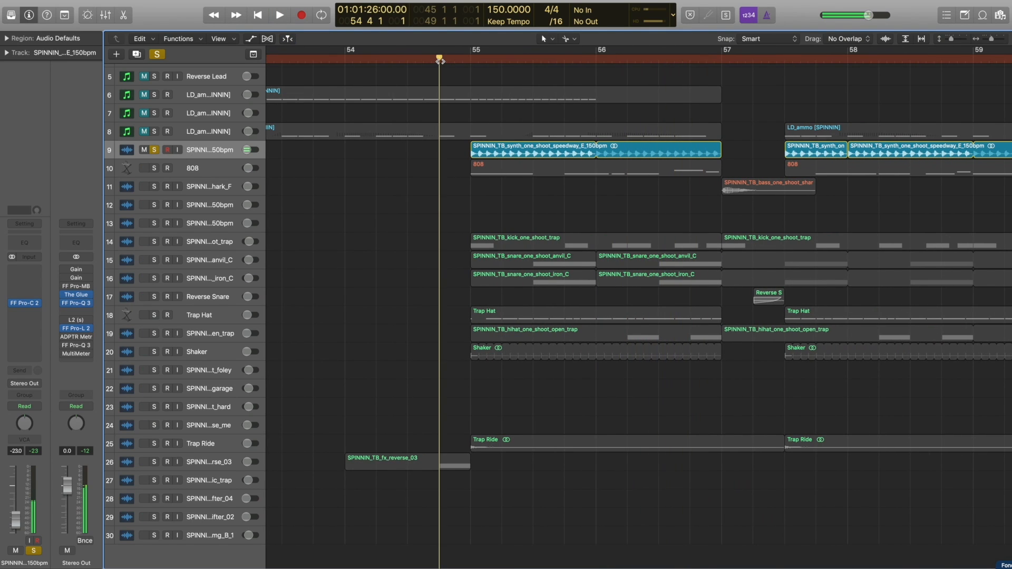
key(s)
key(space)
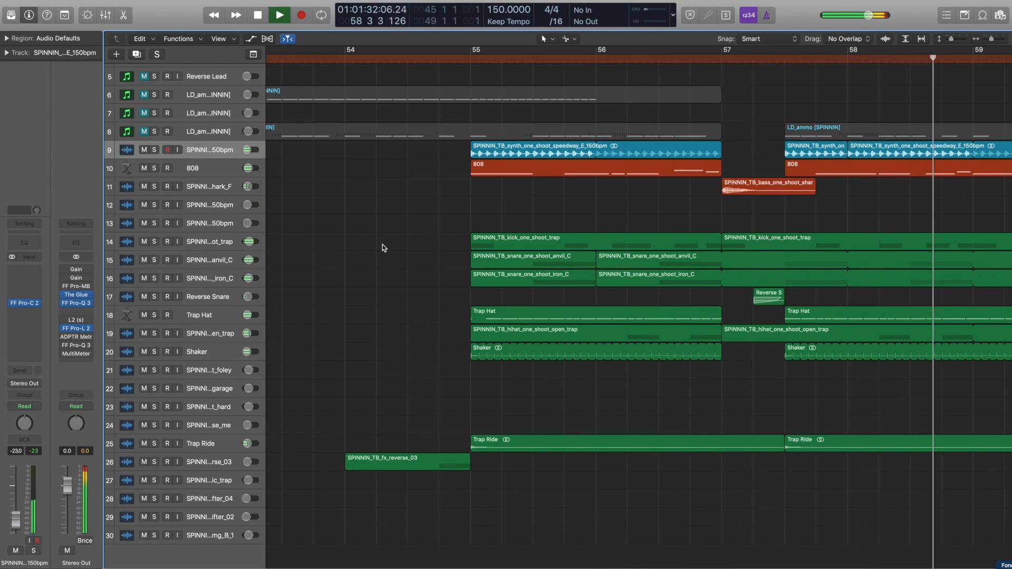
key(space)
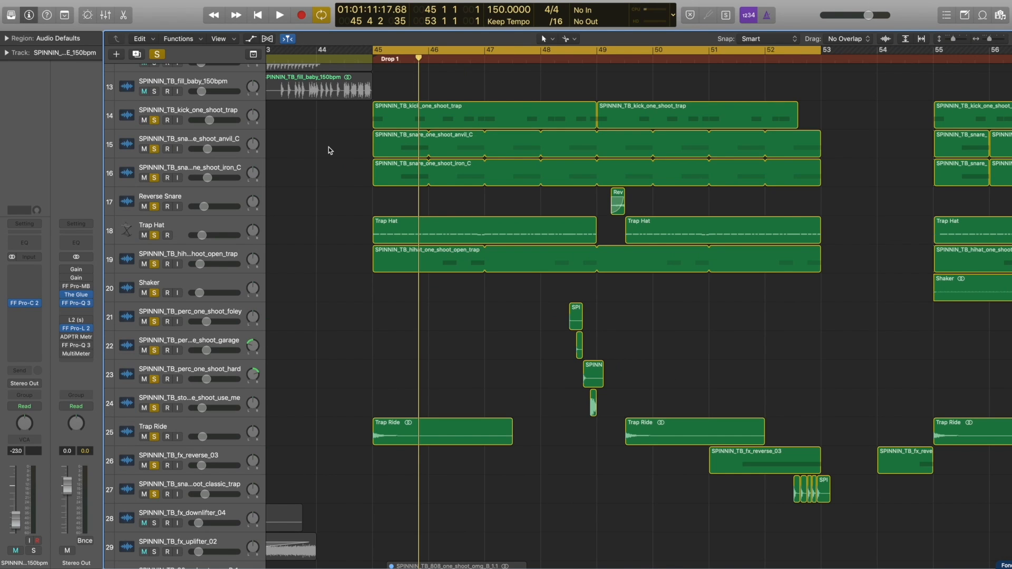
Play the soloed drum tracks through Drop 1 and isolate the percussion one-shots around bar 48.
key(space)
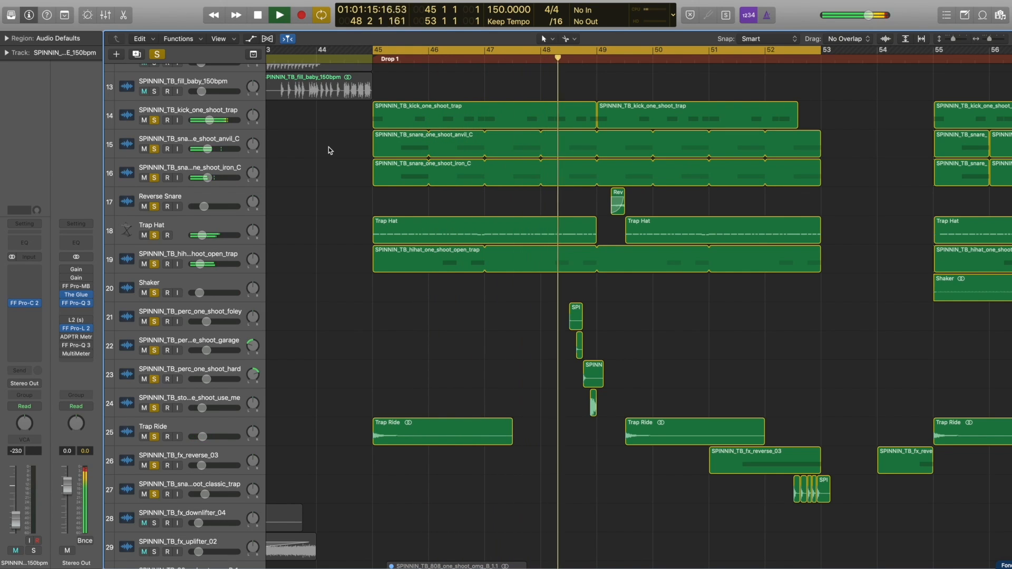
double_click(547, 55)
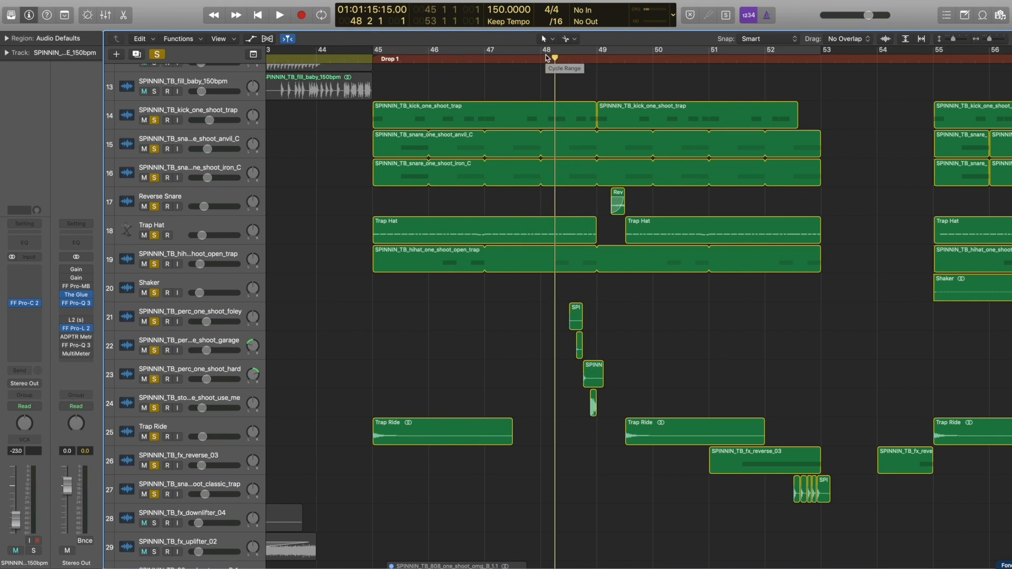
alt+click(153, 320)
drag(154, 321, 155, 383)
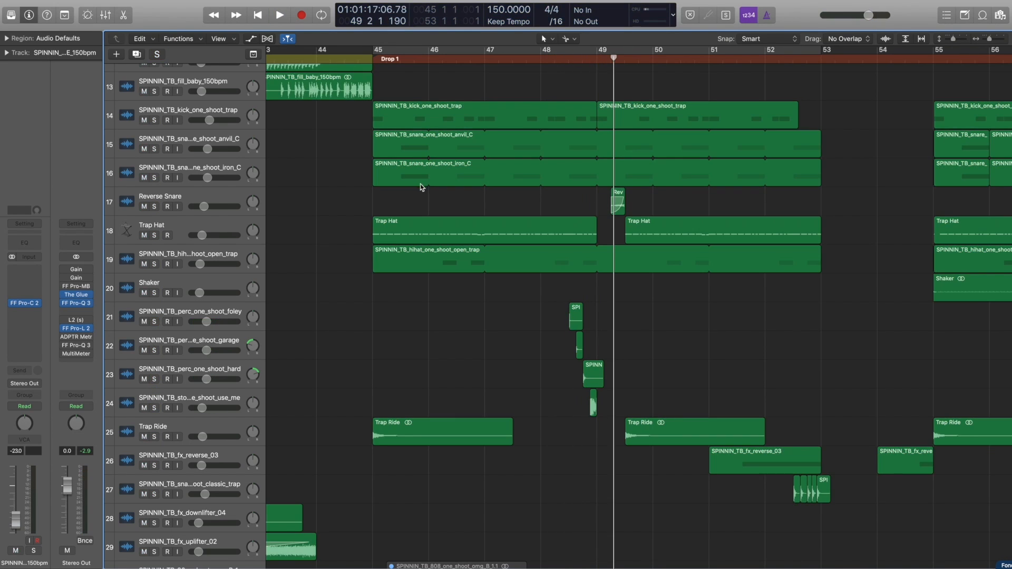
Cycle from about bar 45.3 to 47.4 and audition the anvil_C and iron_C snare tracks soloed one at a time.
drag(400, 53, 526, 53)
click(153, 149)
key(space)
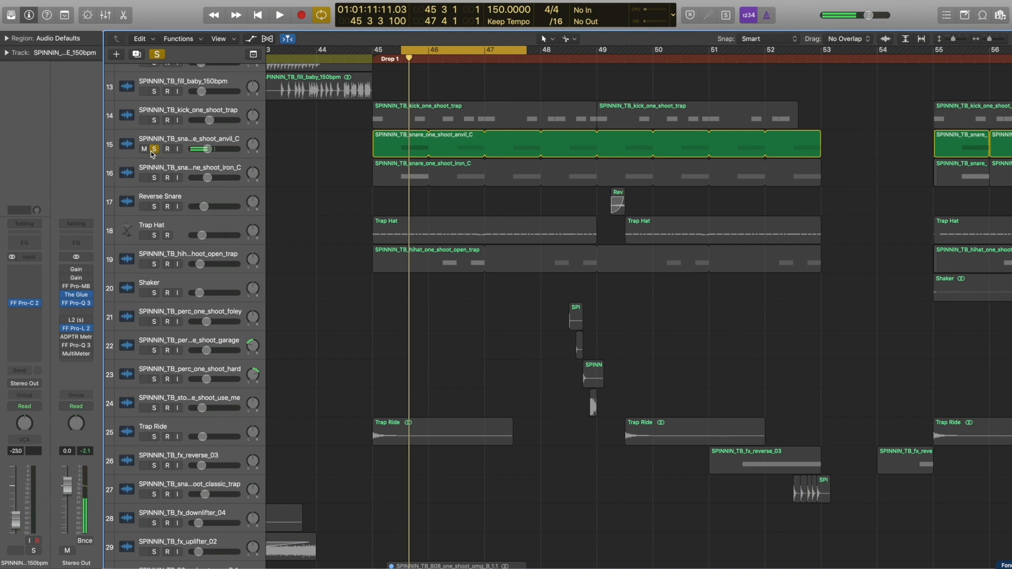
click(153, 150)
click(154, 178)
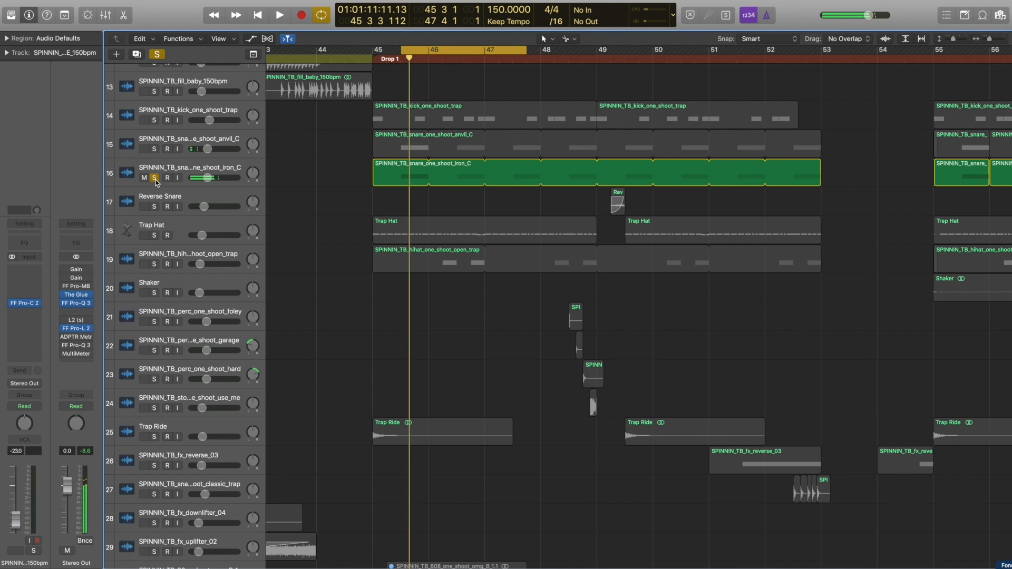
key(space)
key(space)
Examine the FF Pro-Q 3 equalizer curve on the iron_C snare track and close the plug-in.
click(154, 169)
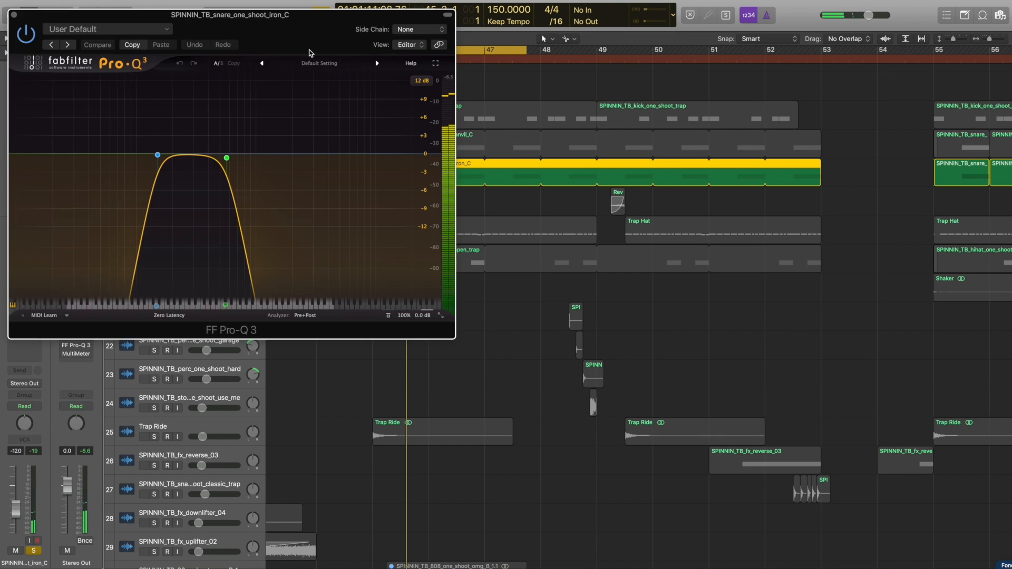
drag(227, 7, 585, 126)
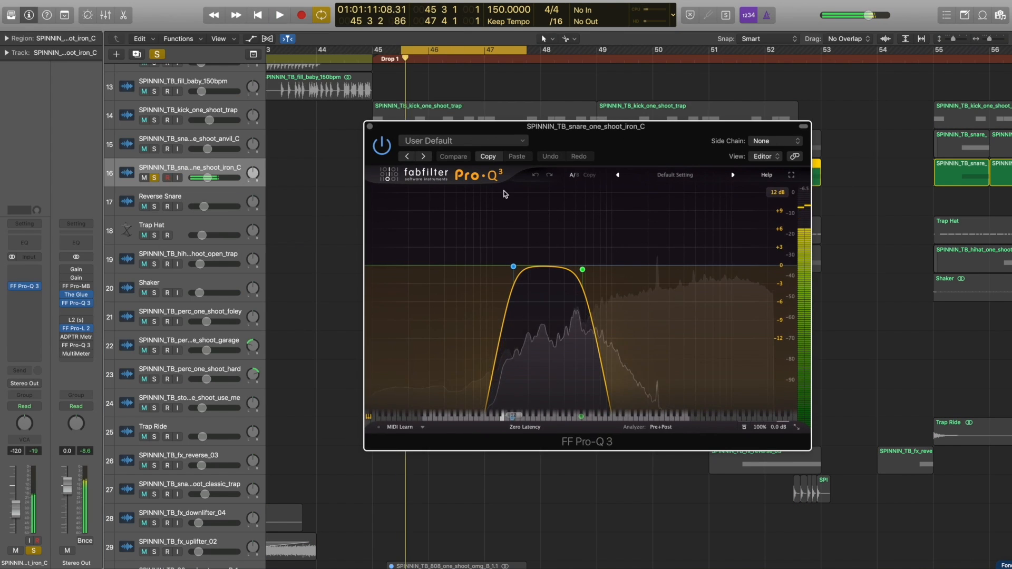
click(370, 126)
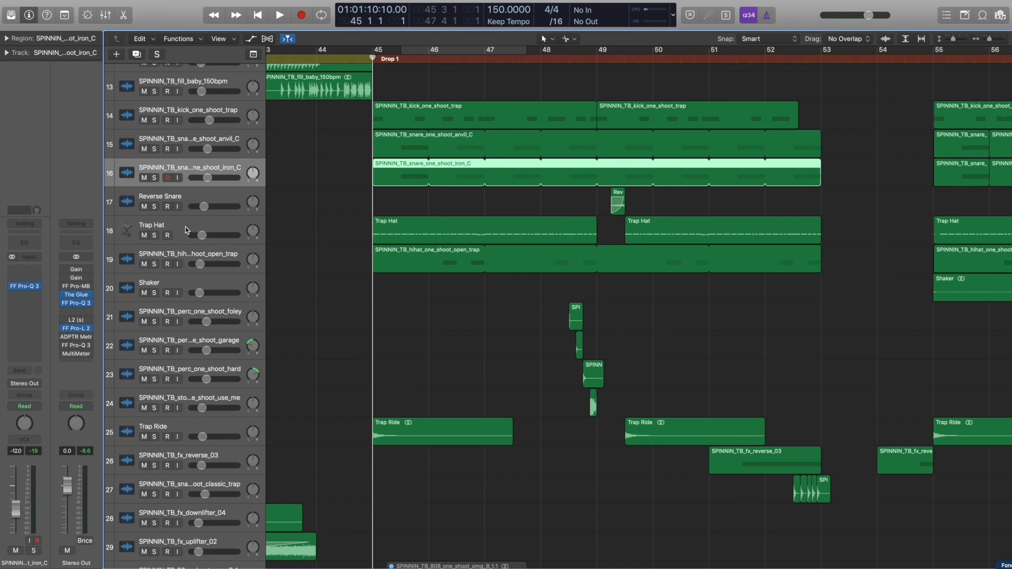
Inspect the Trap Hat sample zone in the EXS24 Instrument Editor and close both sampler windows.
click(186, 230)
click(307, 230)
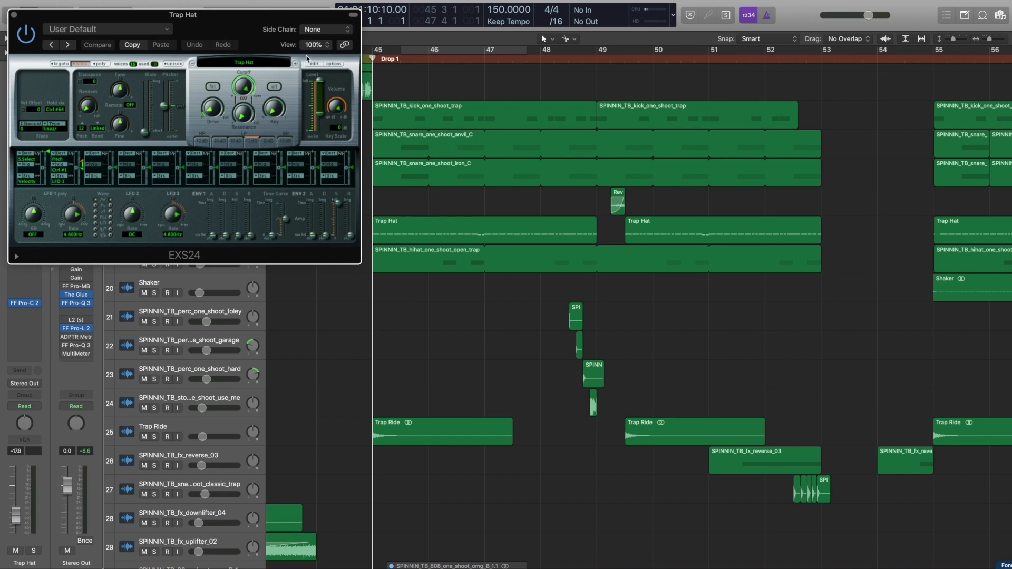
click(311, 65)
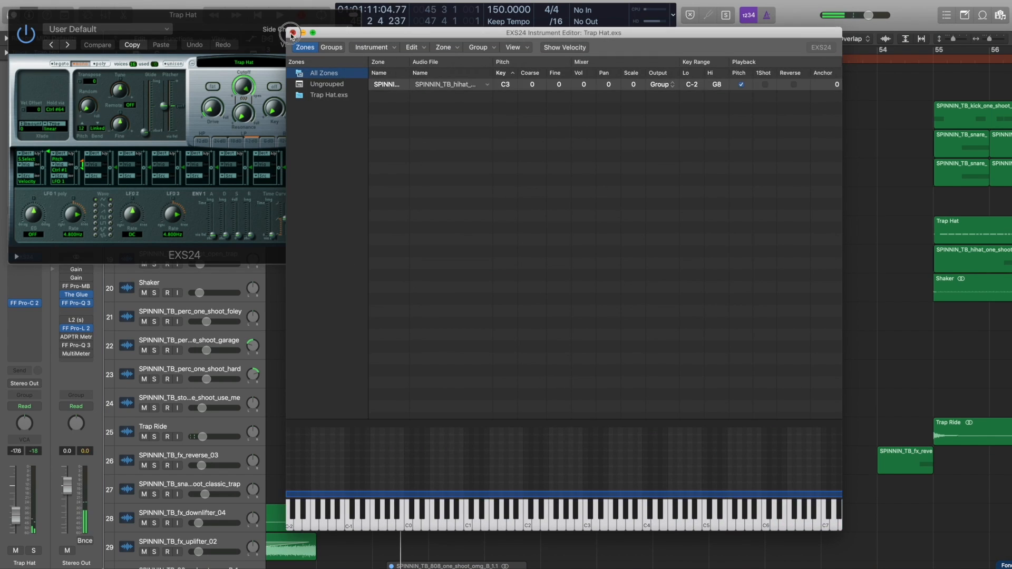
click(292, 33)
click(14, 16)
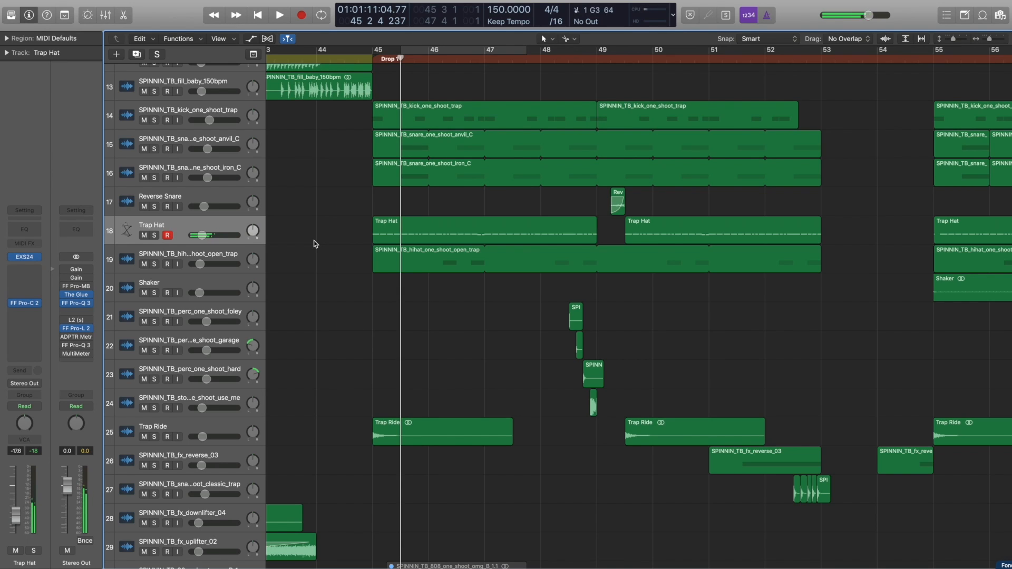
Open the first Trap Hat region in the Piano Roll and play the pattern from bar 45.
double_click(410, 229)
scroll(455, 378, left, 2)
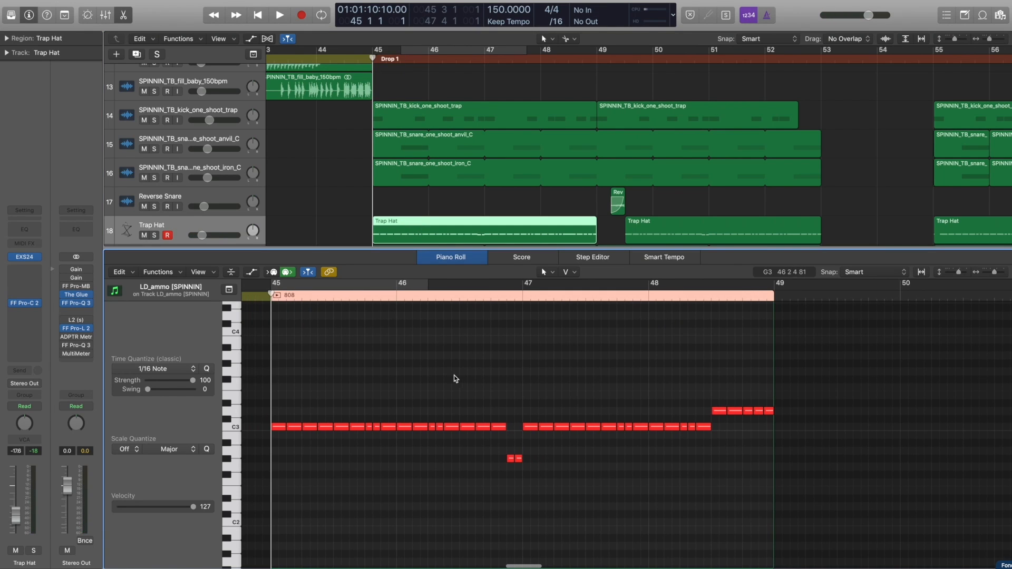
key(space)
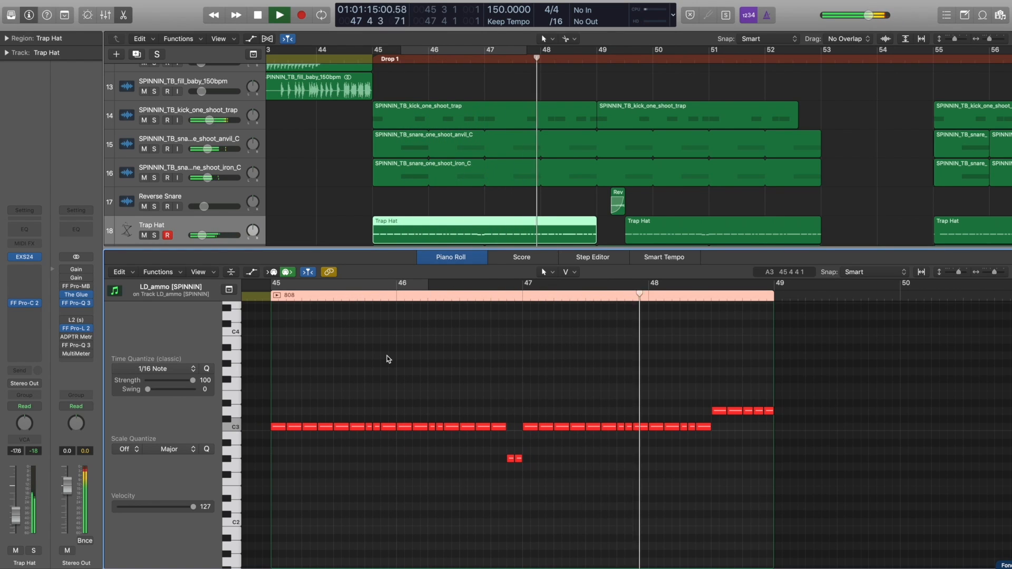
key(space)
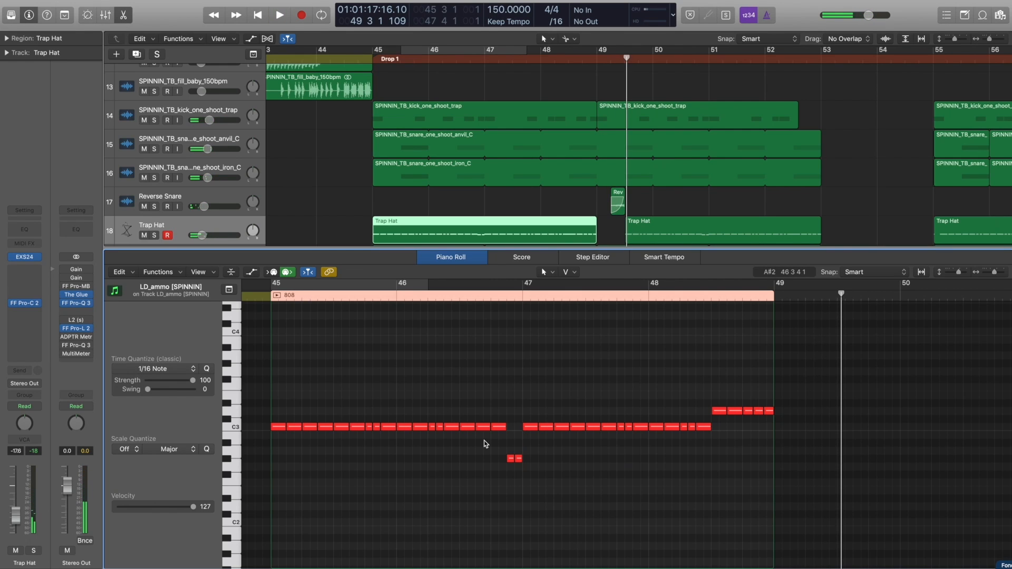